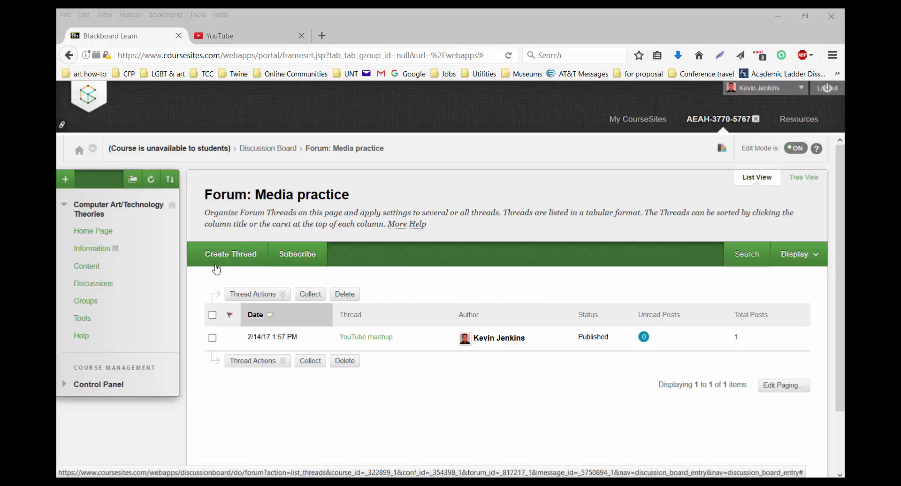
- Create a new thread in the Media practice forum with the subject "YouTube HTML embed"
left_click(217, 266)
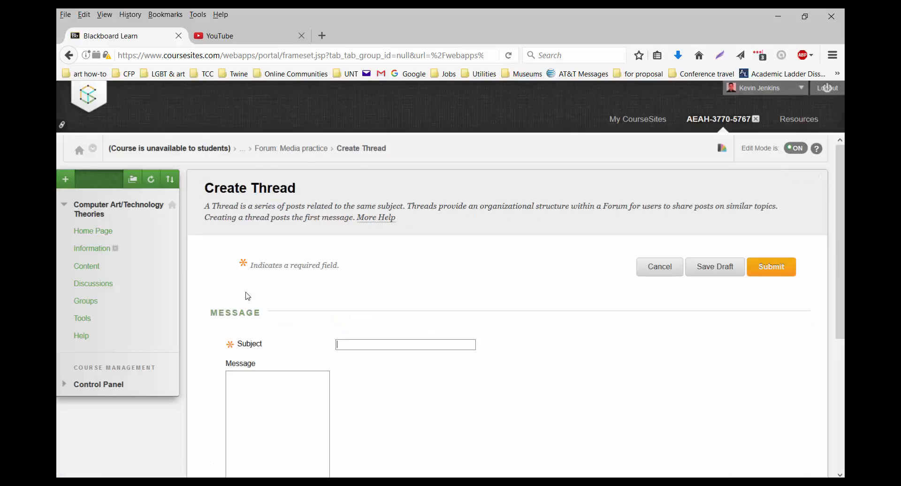
type("Y")
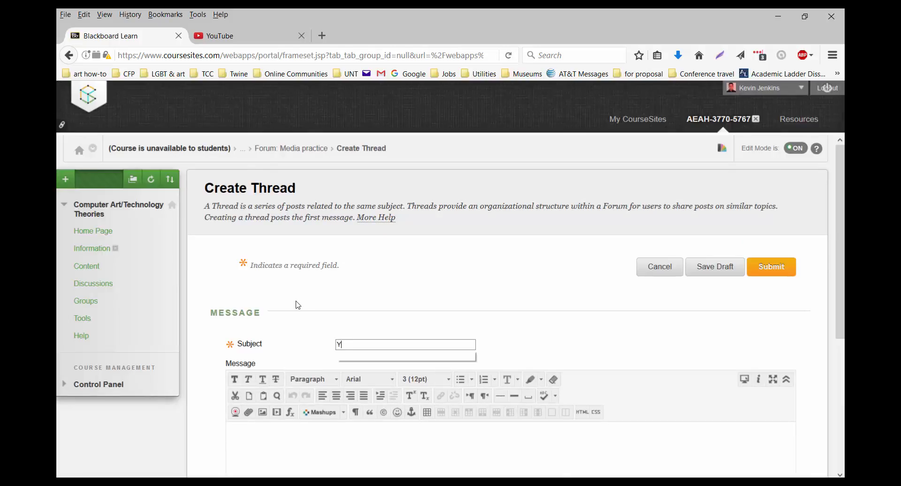
type("ouTubre")
key("BackSpace")
key("BackSpace")
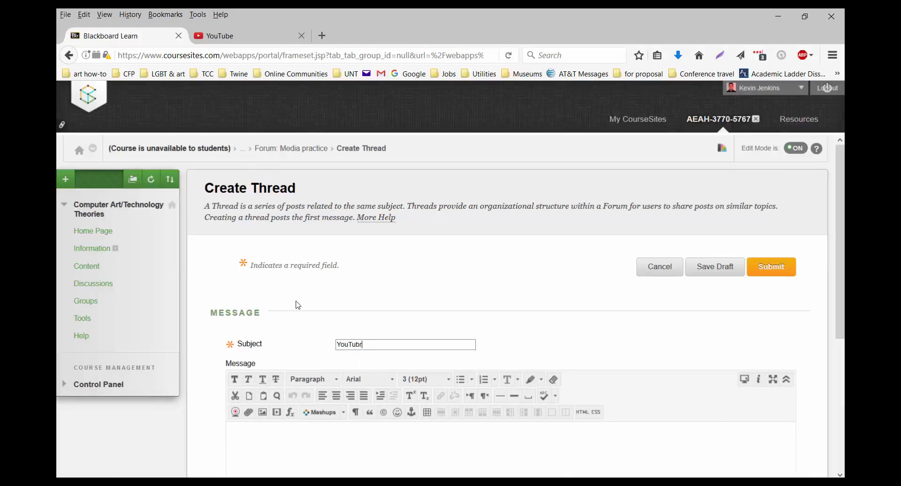
type("e")
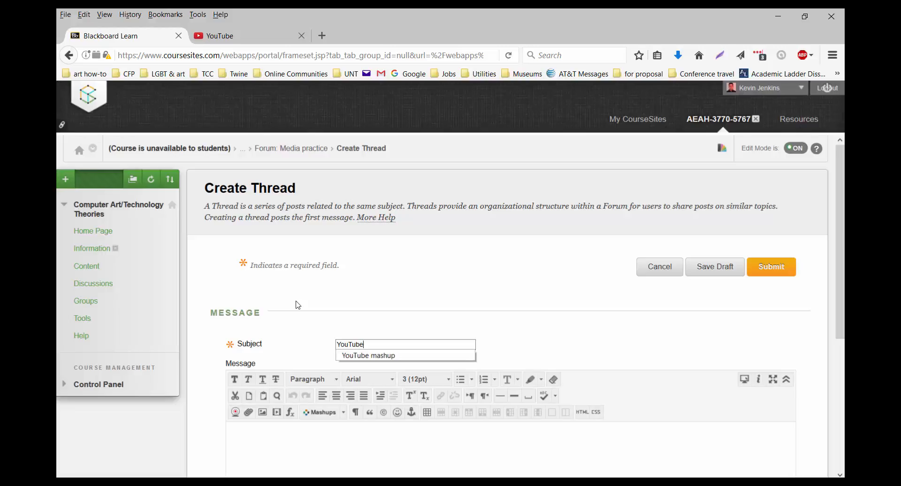
type(" HTML ")
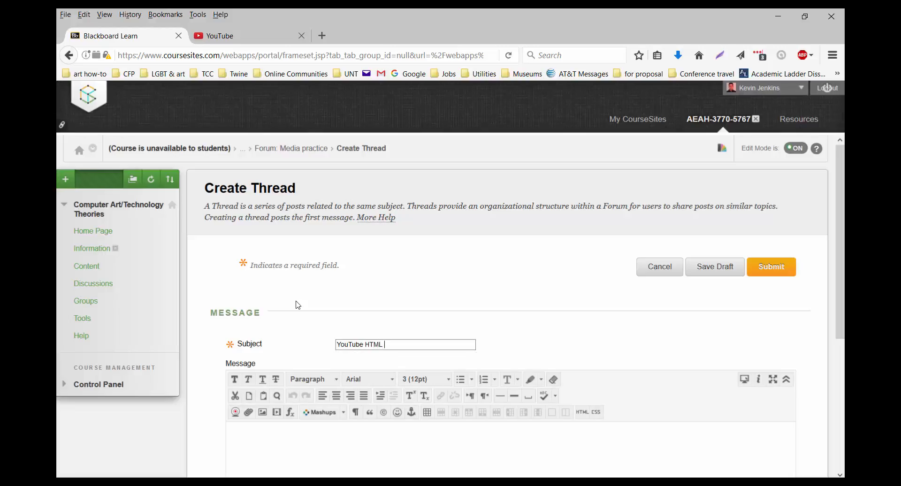
type("embed")
scroll(298, 305, "down", 5)
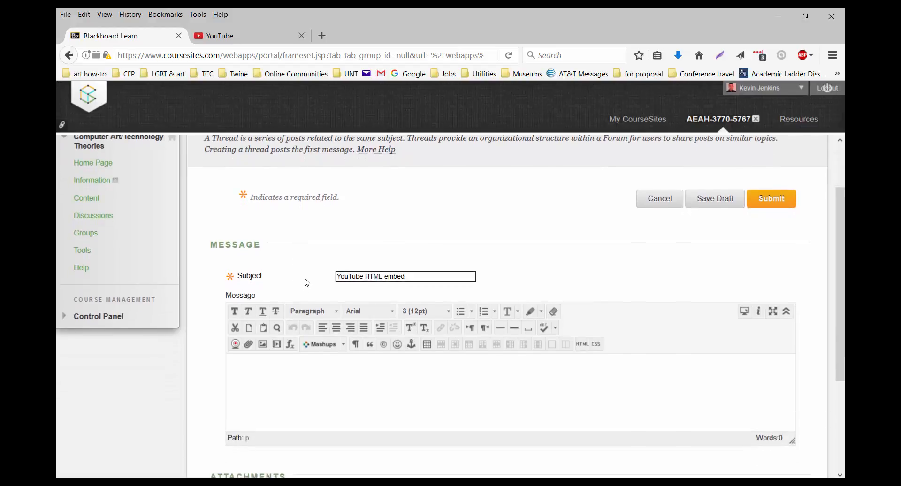
left_click(293, 317)
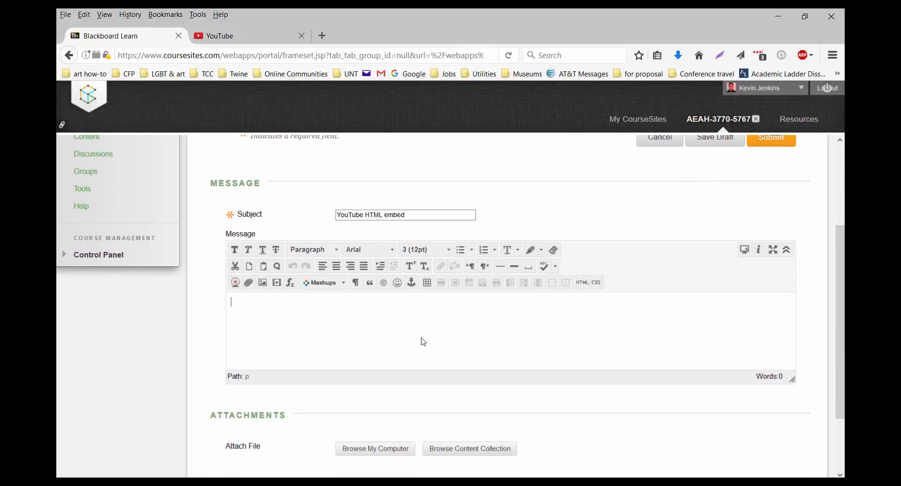
- Switch to YouTube, open the recommended Art21 video "Jenny Holzer: Programming" and pause it
left_click(265, 37)
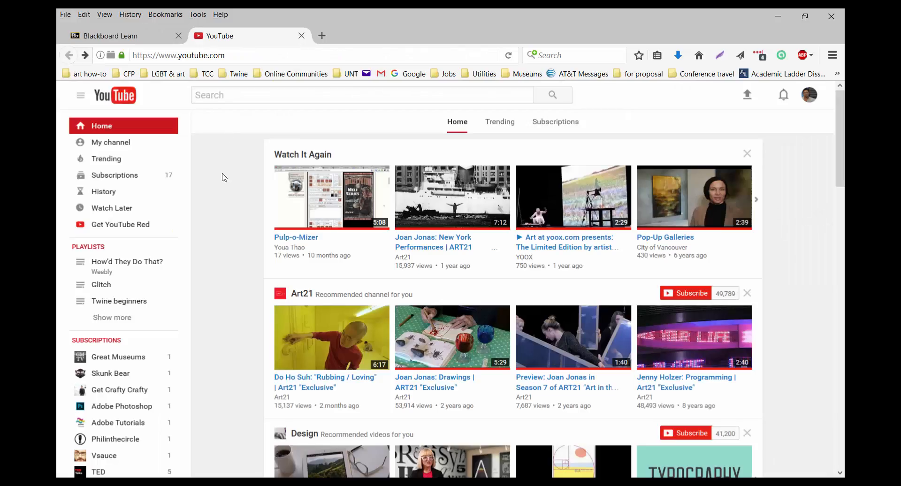
scroll(223, 179, "down", 2)
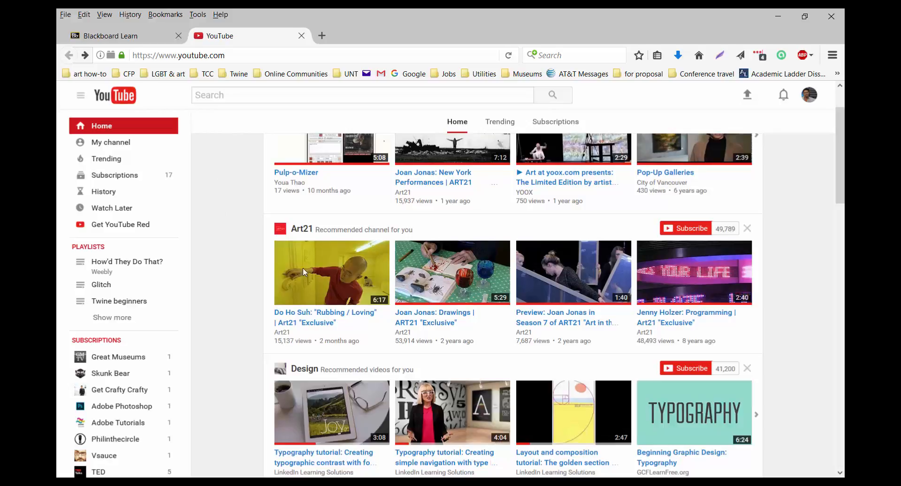
left_click(674, 321)
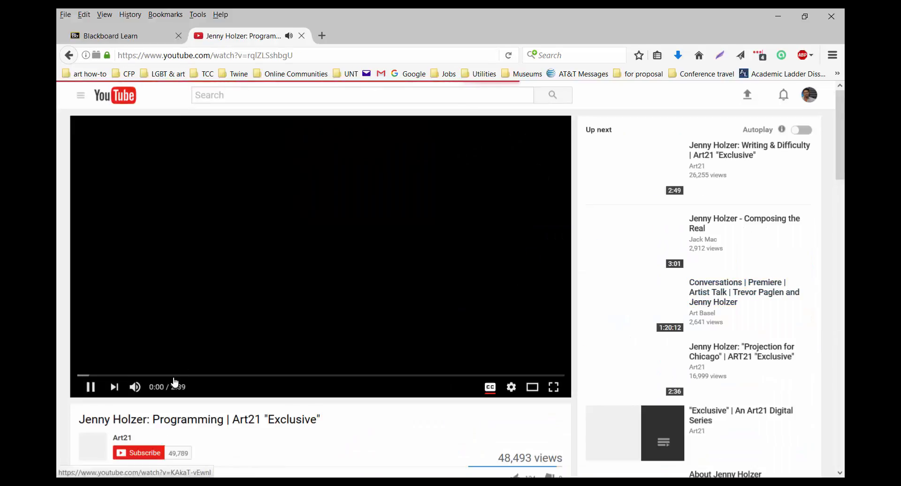
left_click(89, 386)
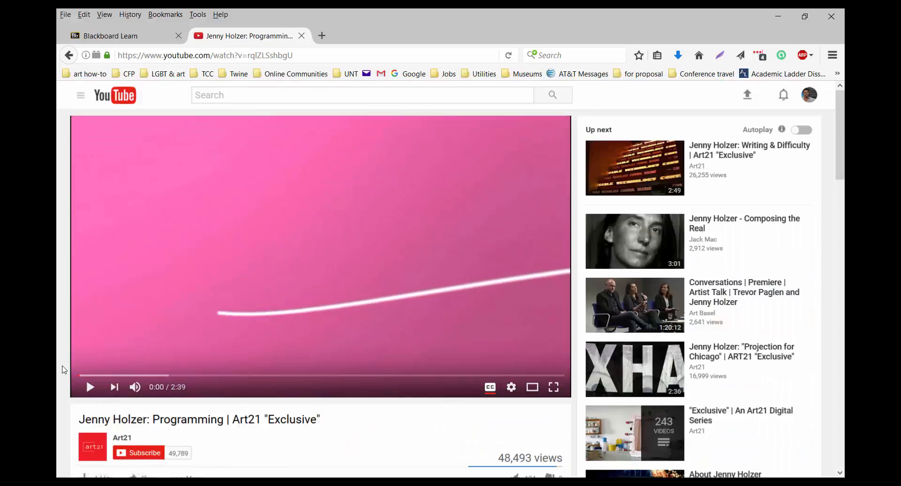
- Copy the video's iframe embed code from its sharing options
scroll(64, 369, "down", 3)
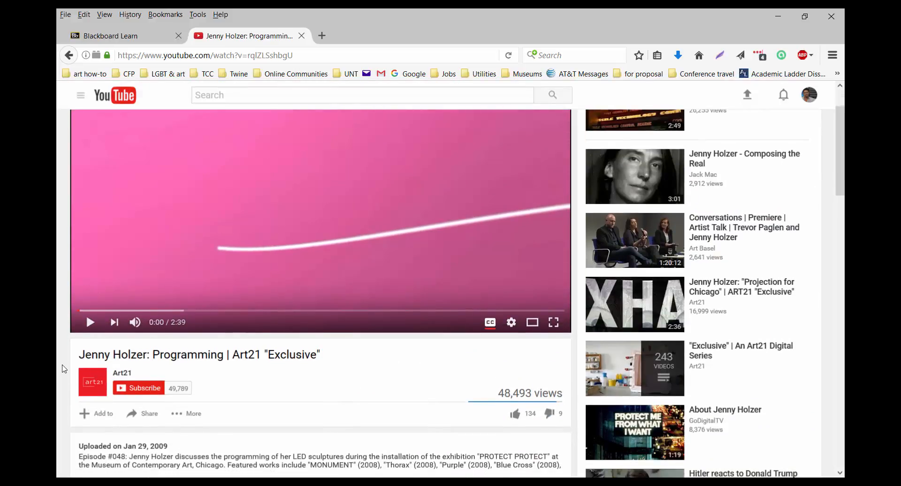
scroll(65, 370, "down", 3)
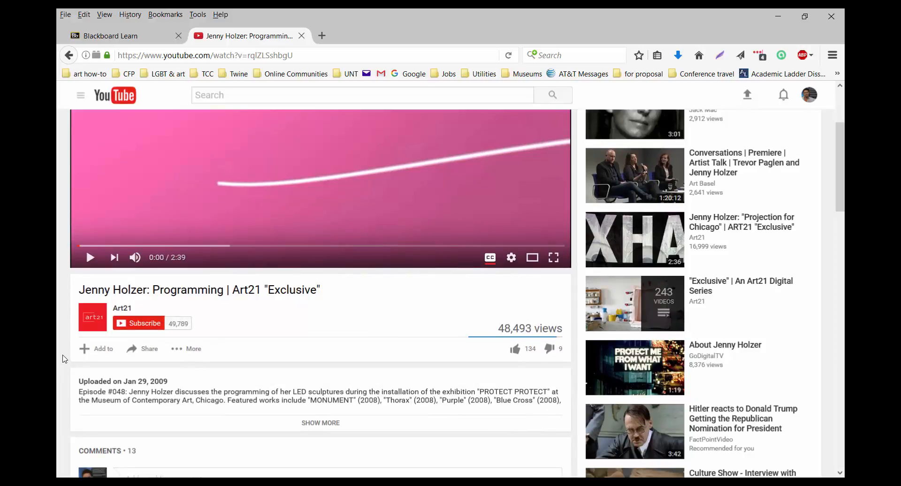
left_click(155, 355)
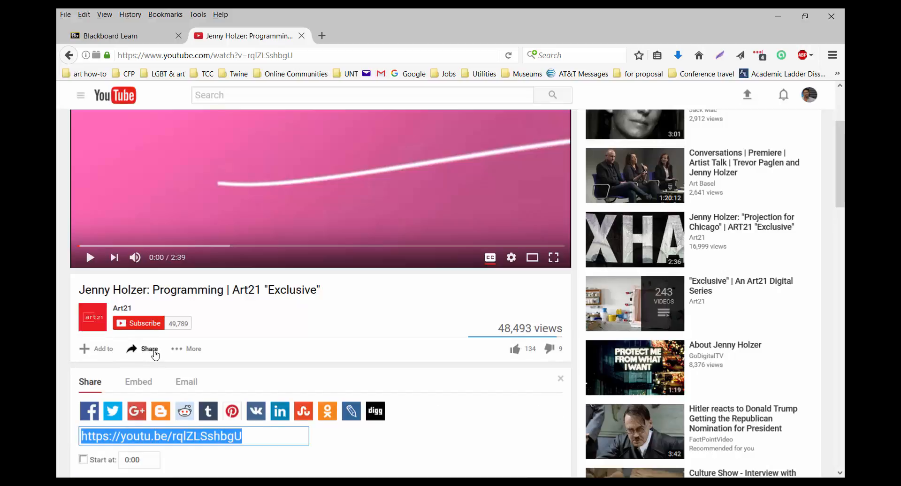
scroll(65, 369, "down", 5)
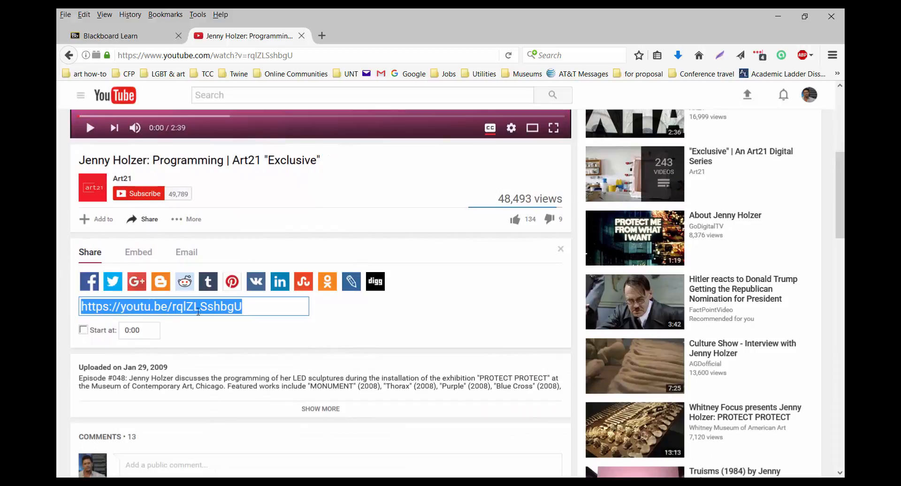
left_click(139, 257)
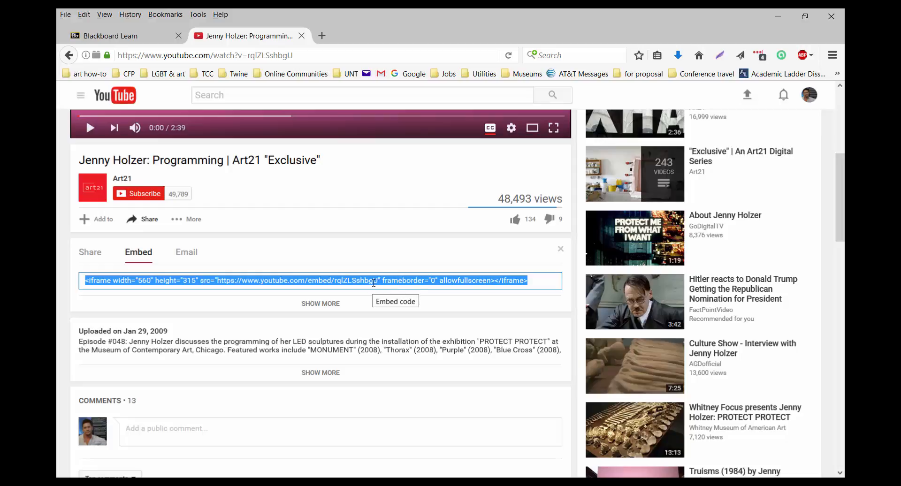
right_click(373, 282)
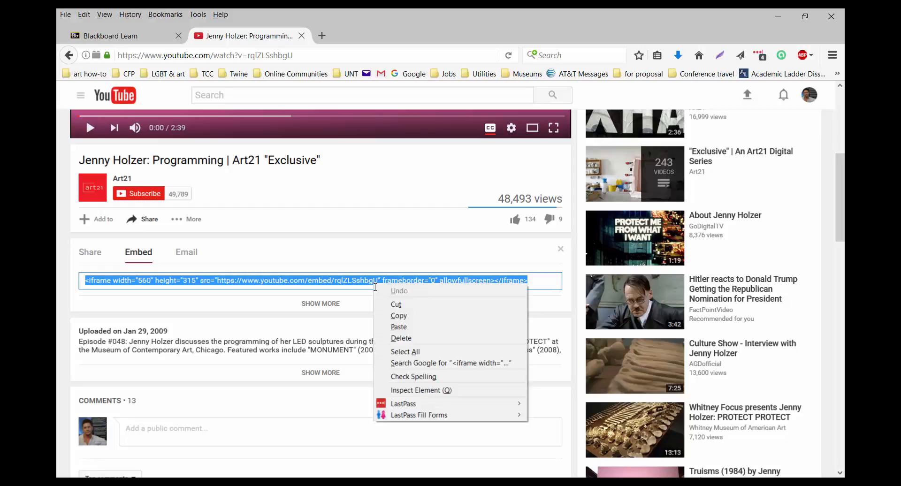
left_click(388, 314)
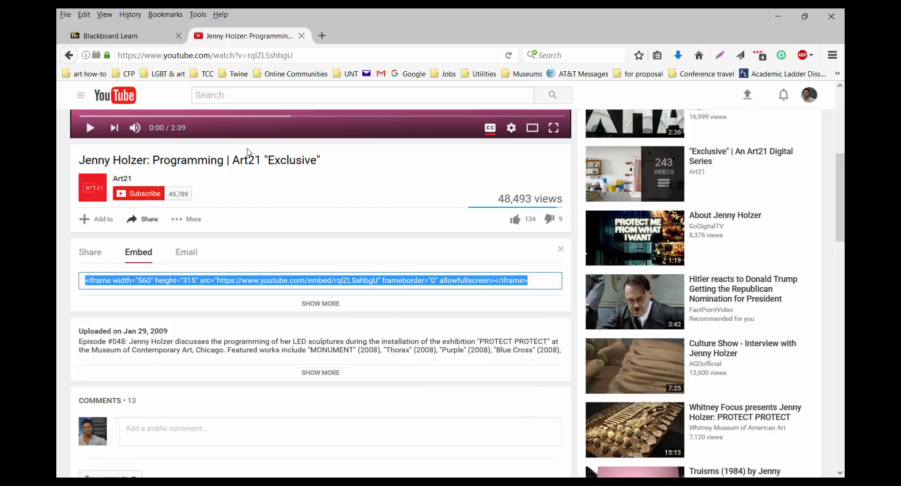
- Return to the Blackboard Learn thread and paste the copied embed code into the message's HTML code, updating the message
left_click(154, 45)
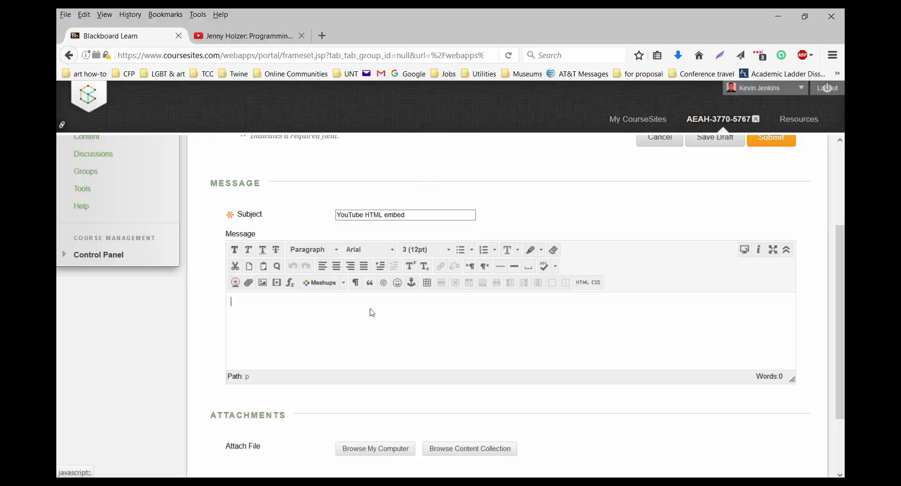
left_click(583, 286)
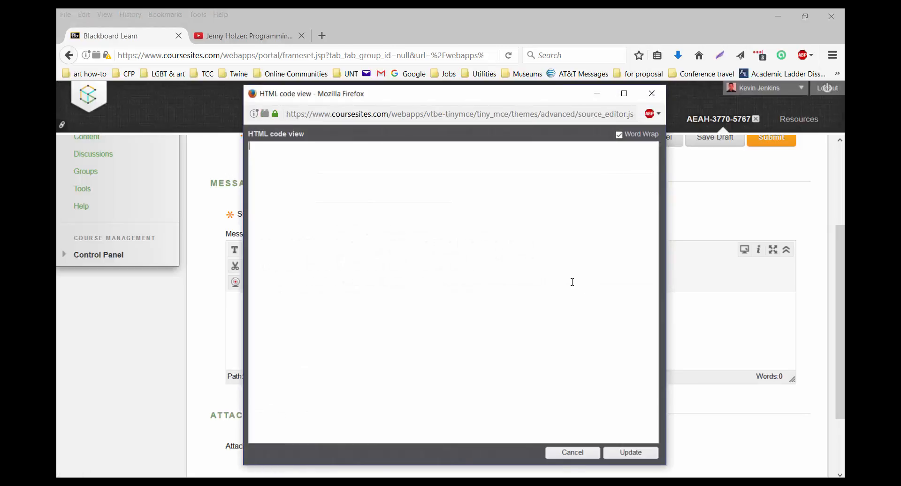
right_click(424, 169)
left_click(444, 212)
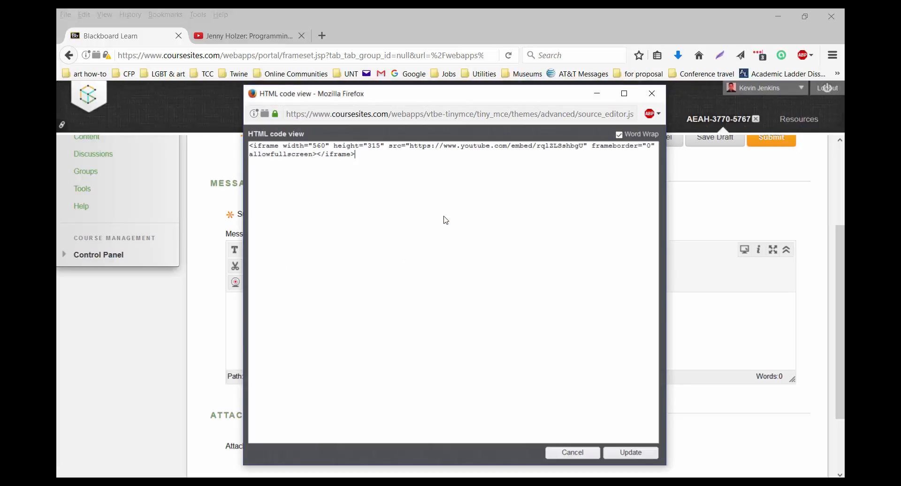
left_click(621, 454)
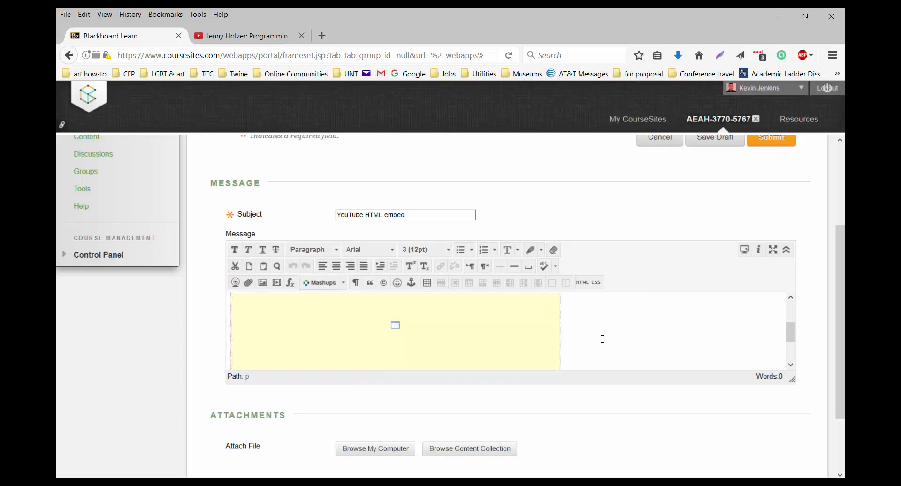
- Submit the thread and open "YouTube HTML embed" from the forum list to view the embedded video
scroll(603, 338, "down", 2)
scroll(603, 339, "up", 4)
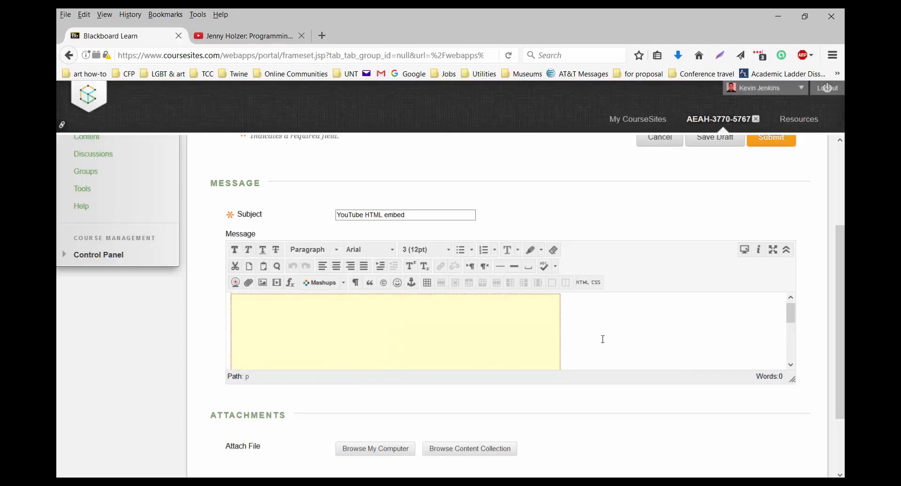
scroll(603, 338, "down", 3)
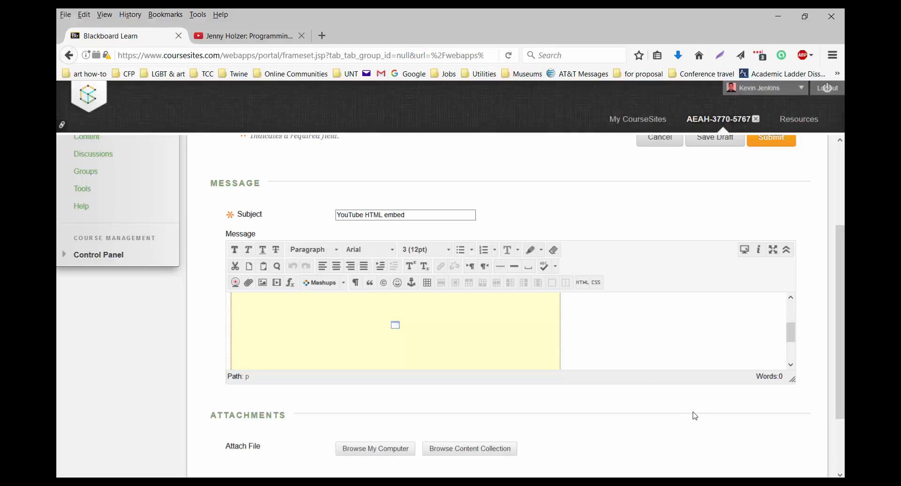
left_click(784, 143)
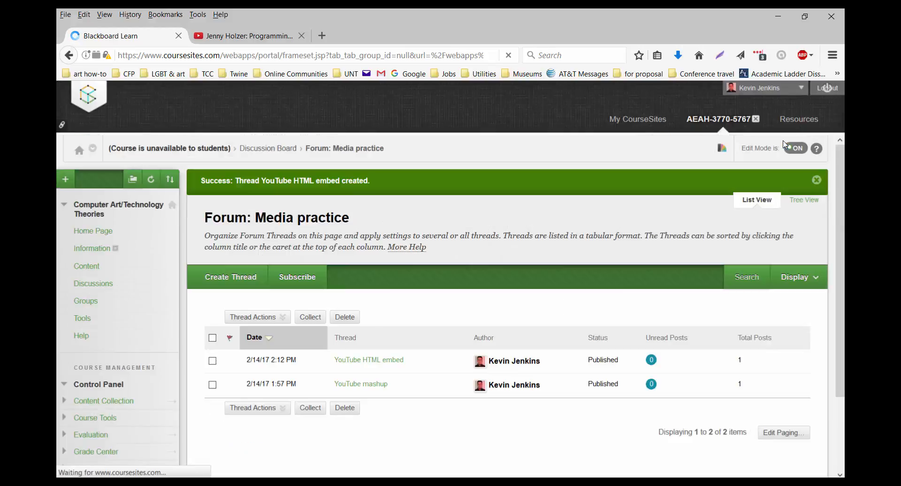
left_click(391, 360)
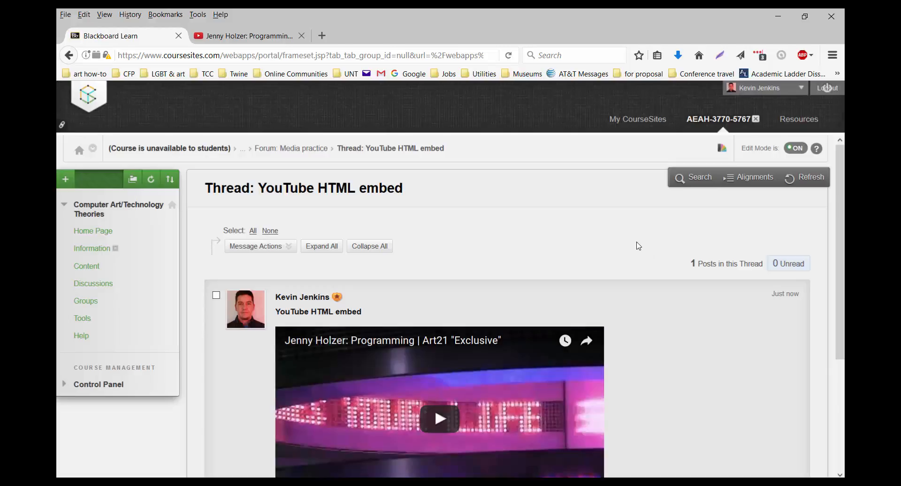
scroll(640, 246, "down", 3)
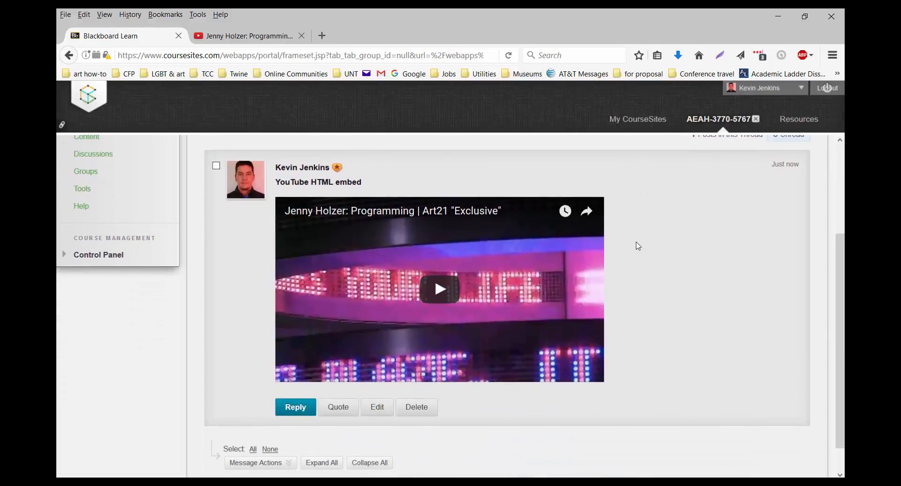